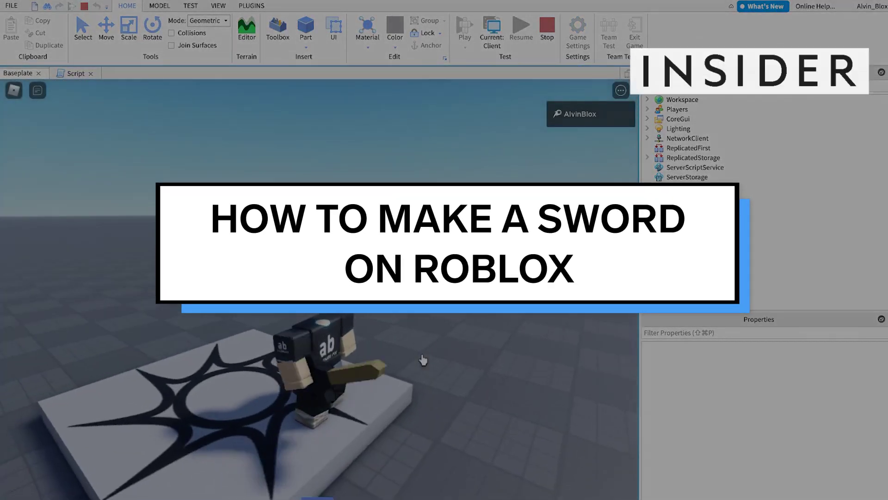
key("w")
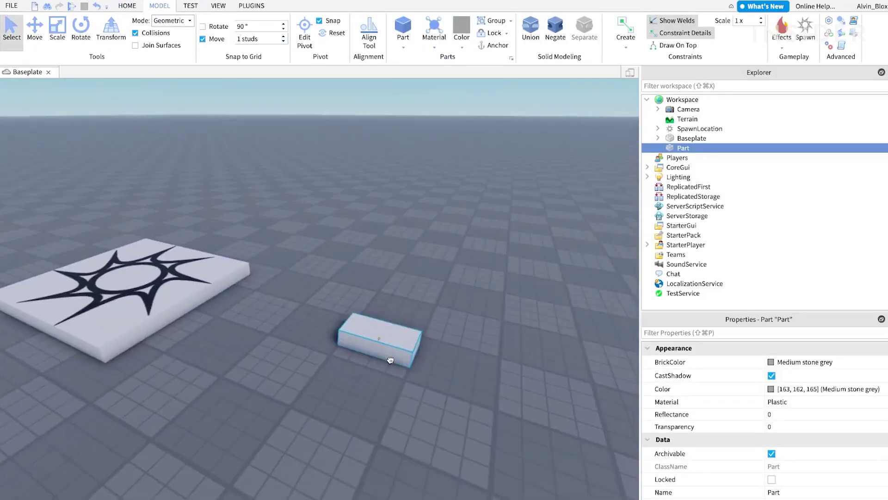
Step: Scale the horizontal crossguard part so it extends past the blade on both sides
key("ctrl+3")
left_click_drag(313, 352, 407, 337)
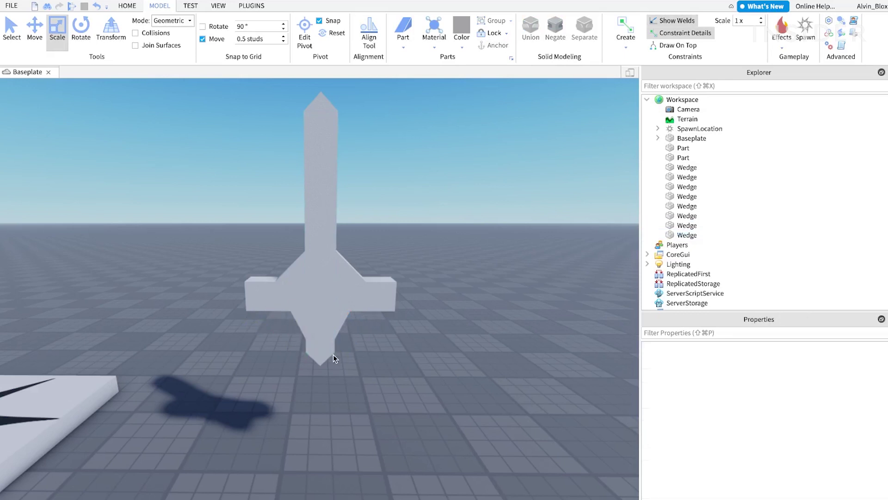
left_click(297, 265)
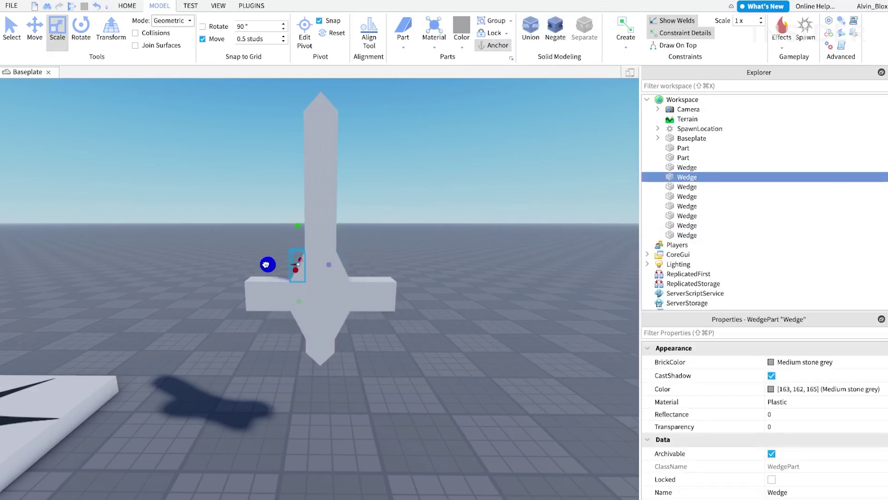
left_click(278, 296)
left_click_drag(248, 293, 259, 294)
Step: Select the blade part and its two tip wedges and give them the Cork colour and Concrete material
left_click_drag(254, 191, 343, 277)
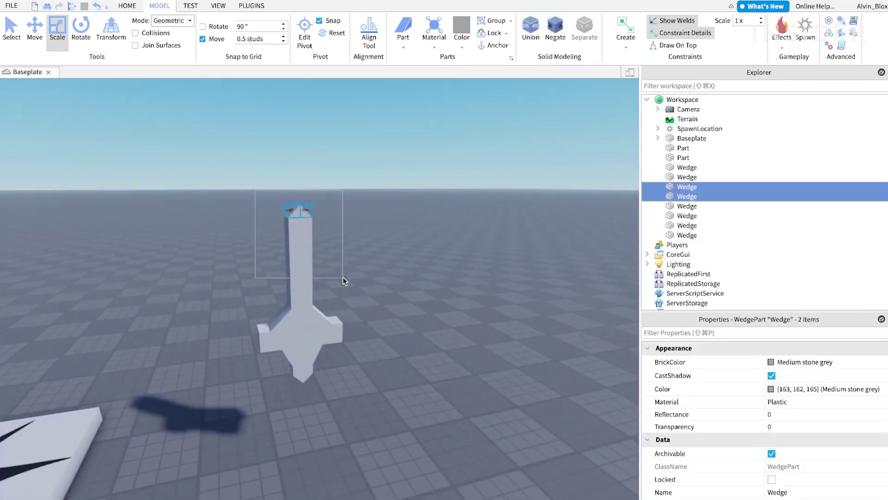
left_click_drag(343, 276, 342, 278)
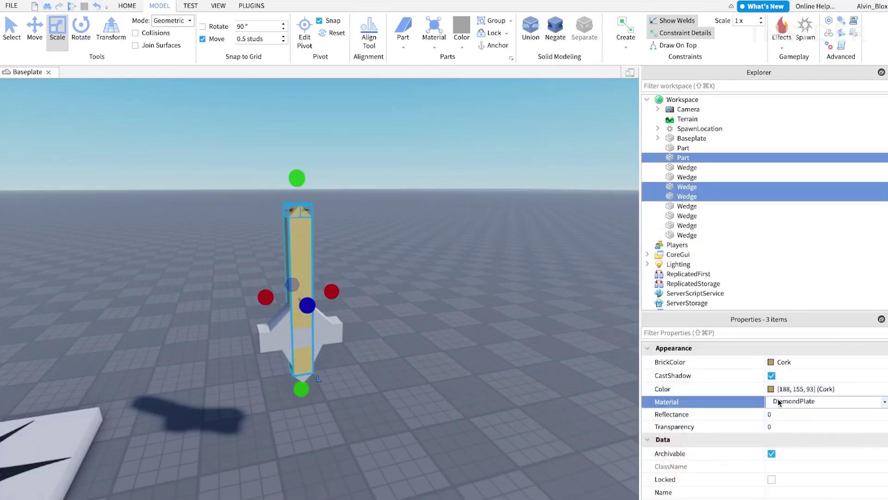
left_click(785, 440)
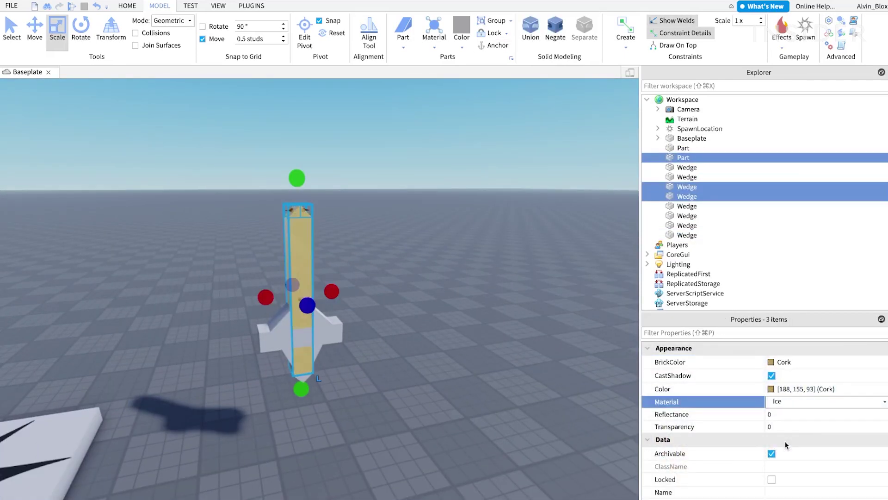
key("Down")
key("Down")
key("Down")
key("Up")
key("Up")
key("Up")
key("Up")
key("Up")
key("Up")
key("Up")
key("Up")
key("Up")
key("Up")
key("Up")
key("Up")
key("Up")
key("Up")
key("Down")
key("Down")
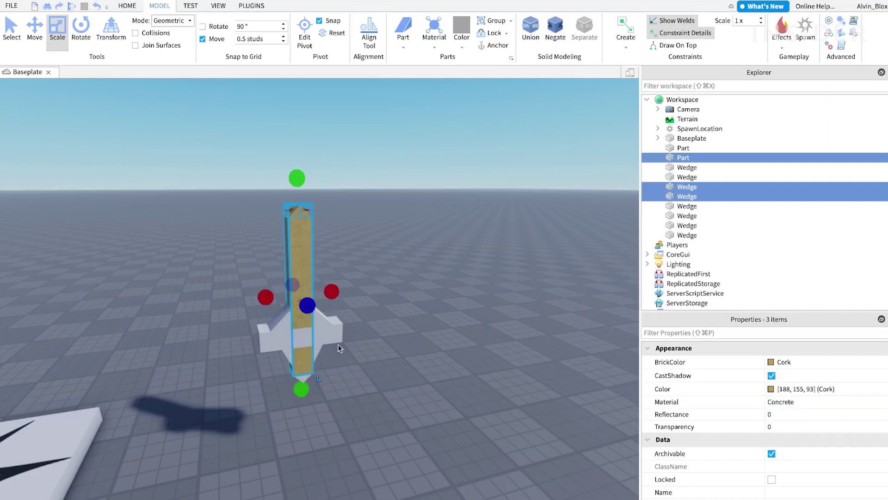
Step: Colour the sword's guard and lower wedges Black, with Fabric as the material of the lower wedges
left_click(340, 348)
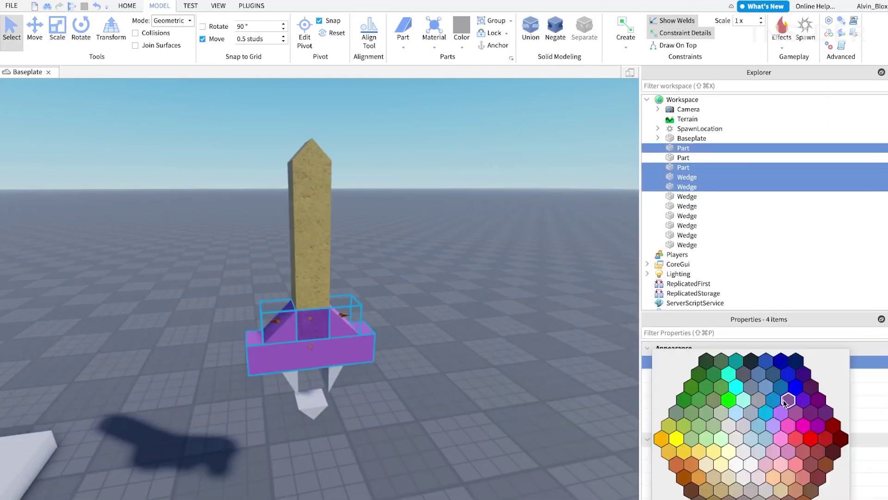
left_click(786, 401)
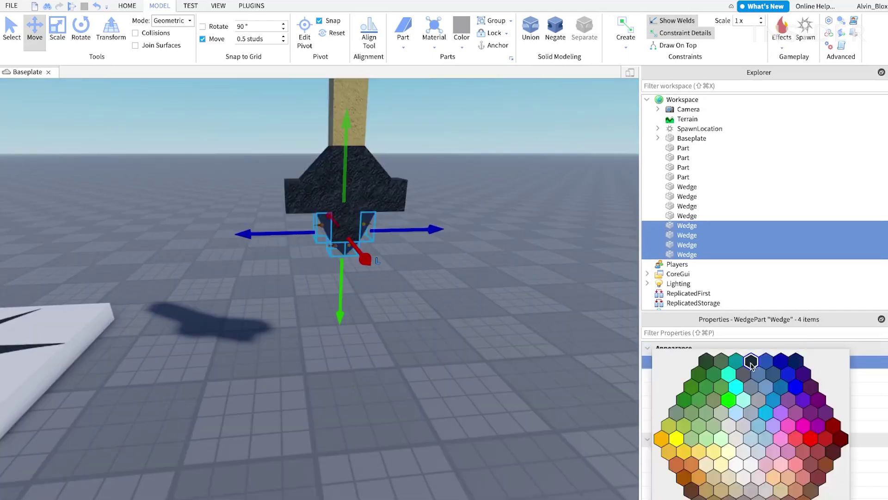
left_click(795, 402)
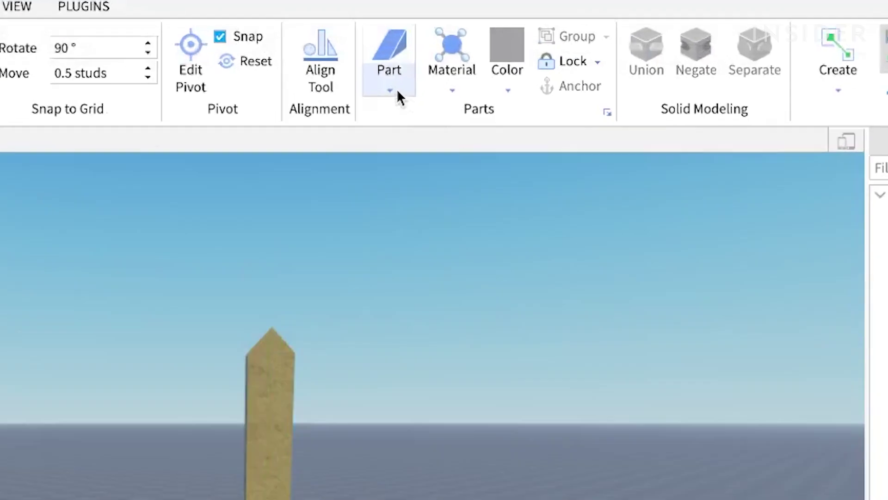
Step: Insert a new block part and rename it Handle
left_click(405, 47)
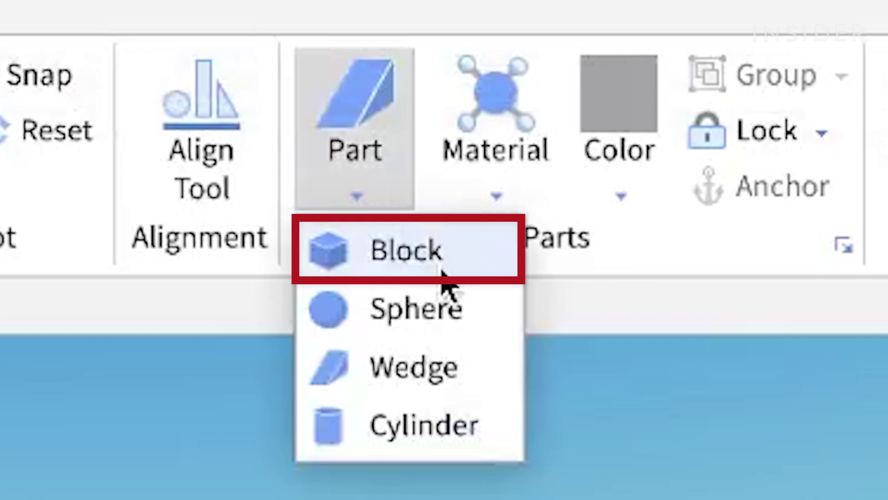
left_click(441, 272)
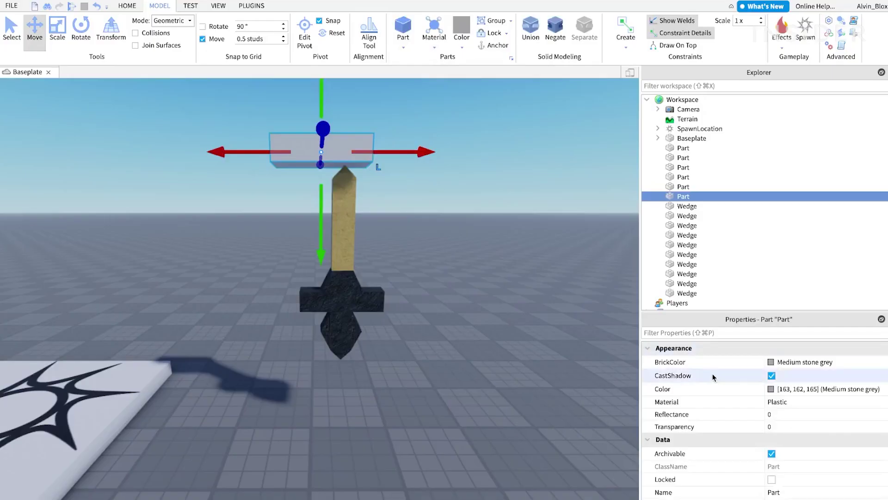
scroll(712, 376, "down", 2)
left_click(821, 454)
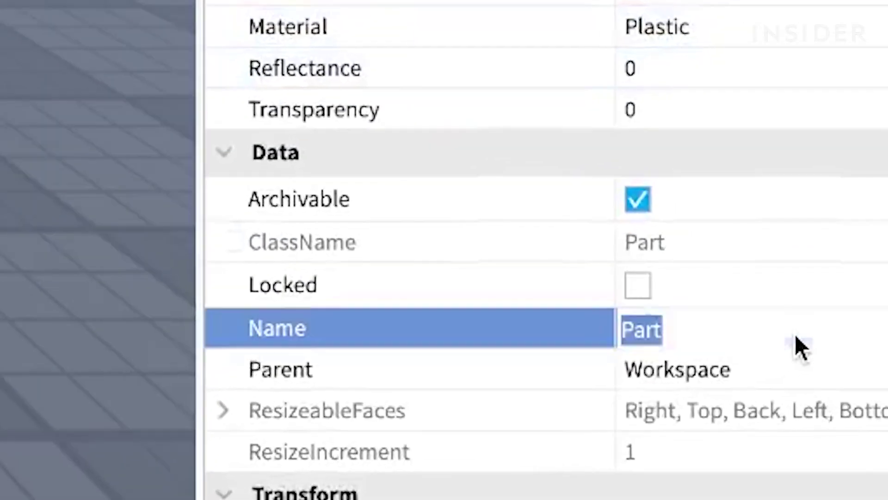
type("Handle")
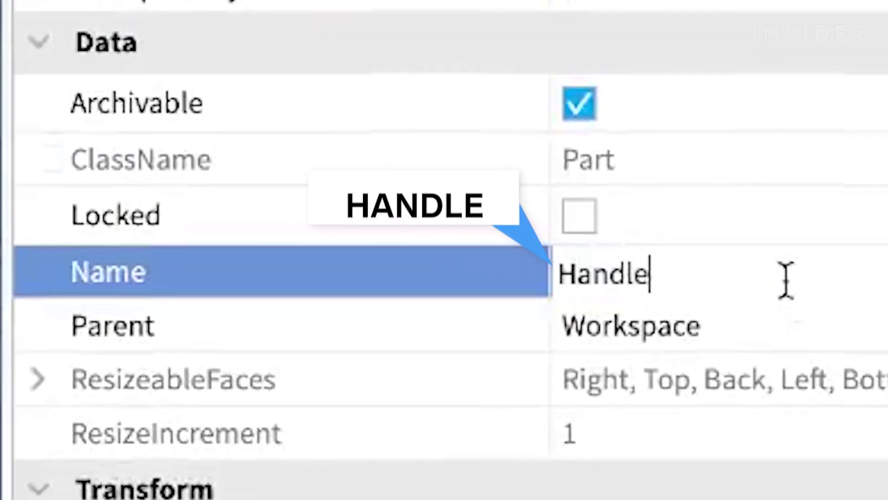
key("Return")
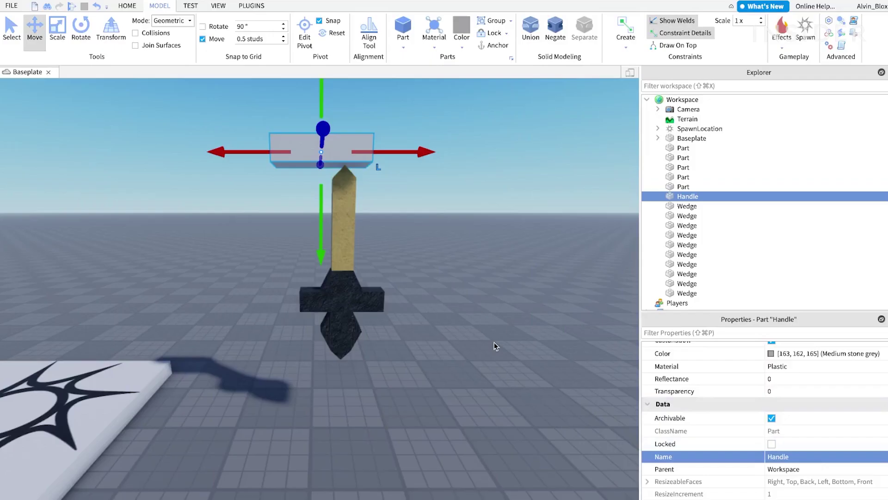
Step: Shrink the Handle part to a small block and move it onto the grip below the sword's guard
right_click_drag(386, 157, 270, 153)
left_click_drag(270, 153, 298, 356)
left_click_drag(322, 384, 296, 385)
key("super+3")
key("a")
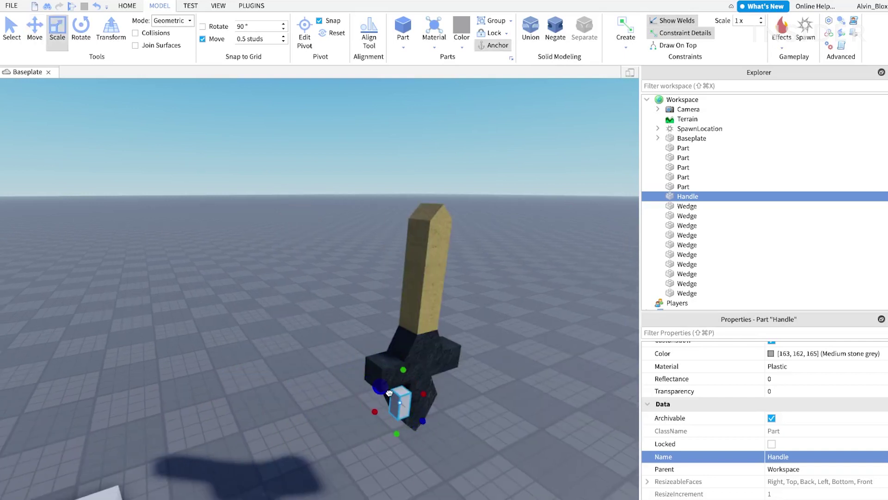
key("super+2")
right_click_drag(407, 387, 440, 400)
mouse_move(395, 417)
left_mouse_down()
mouse_move(382, 405)
mouse_move(388, 424)
left_mouse_up()
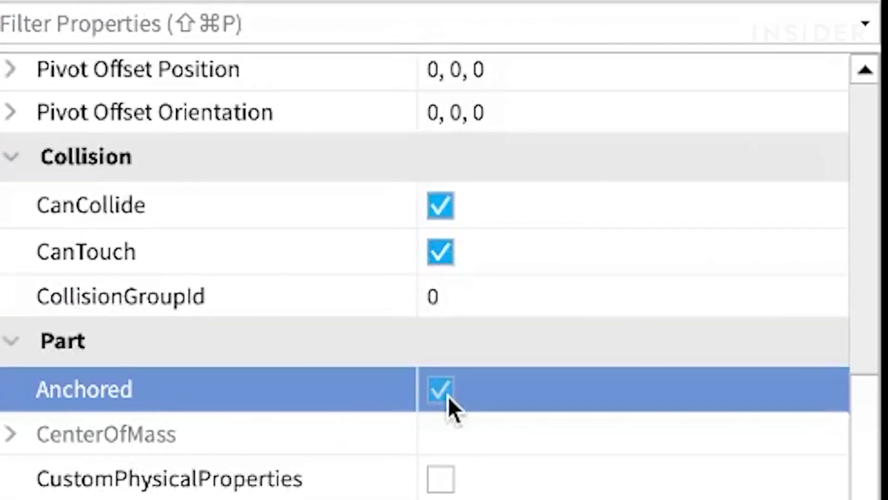
Step: Turn off Anchored for the sword's parts and add a Tool object to the Workspace
left_click(772, 438)
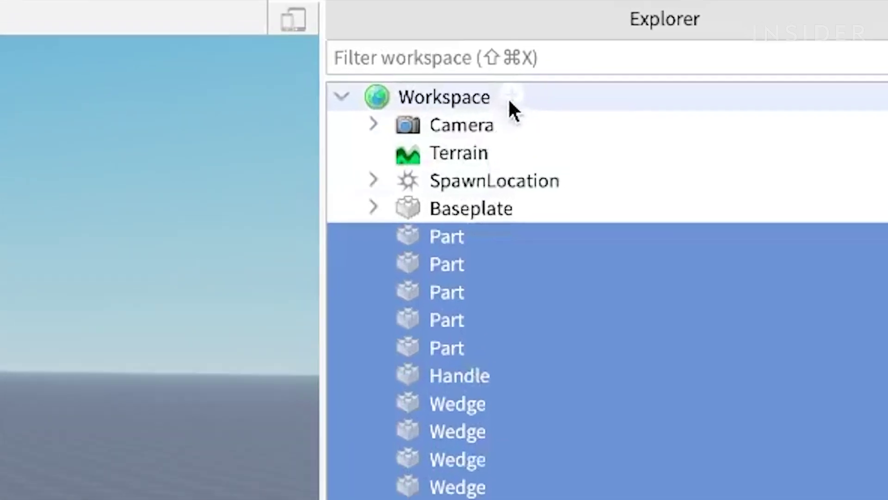
left_click(640, 97)
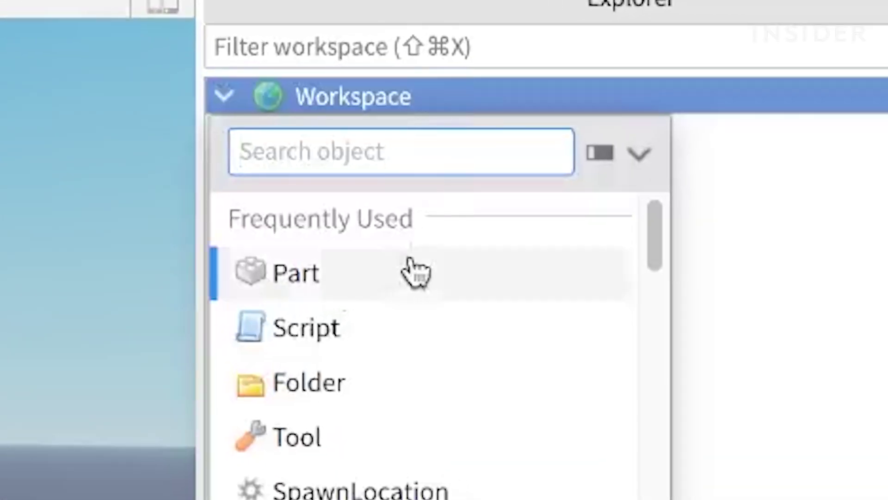
type("Too")
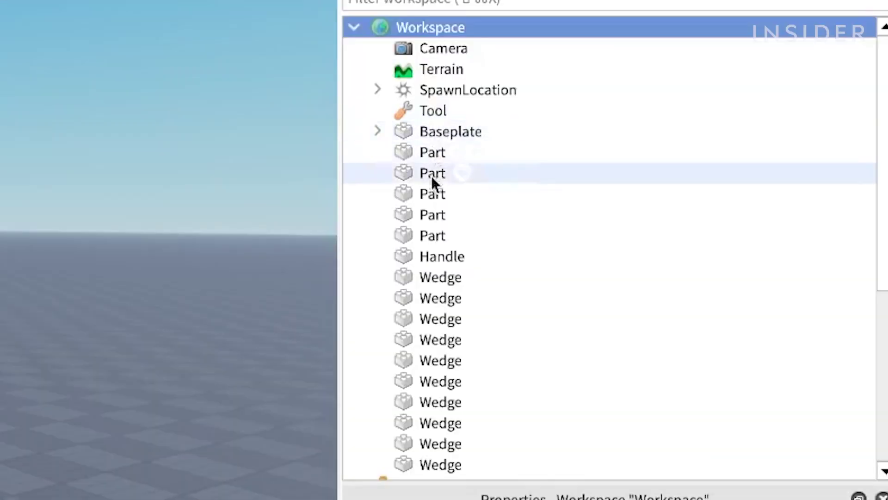
Step: Move all the sword's parts, wedges and the Handle into the Tool object
left_click(433, 157)
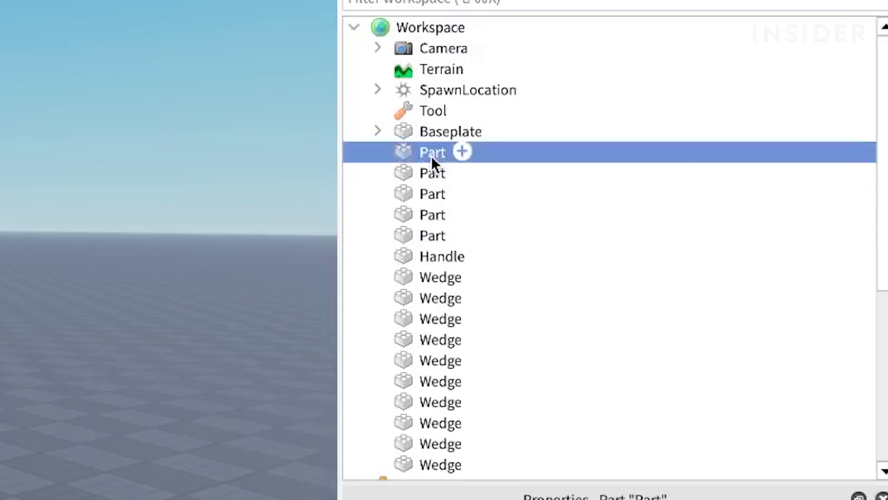
scroll(431, 157, "down", 1)
left_click(431, 430, "shift")
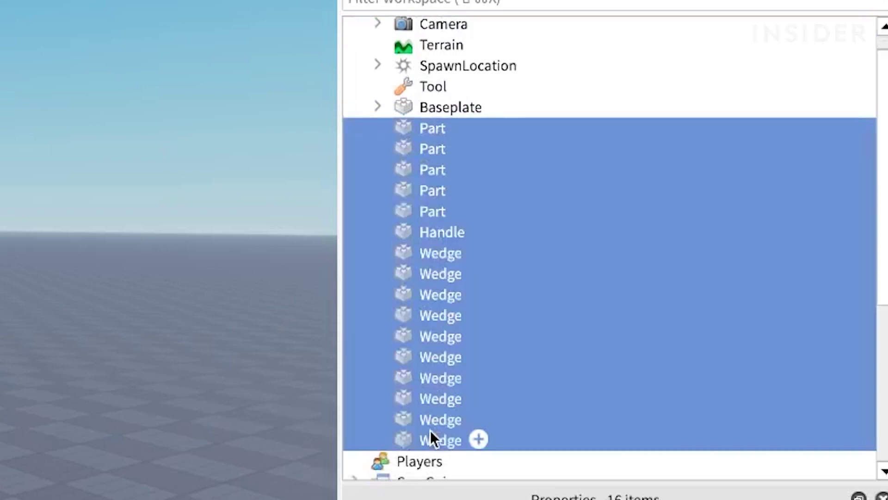
left_click_drag(410, 164, 420, 86)
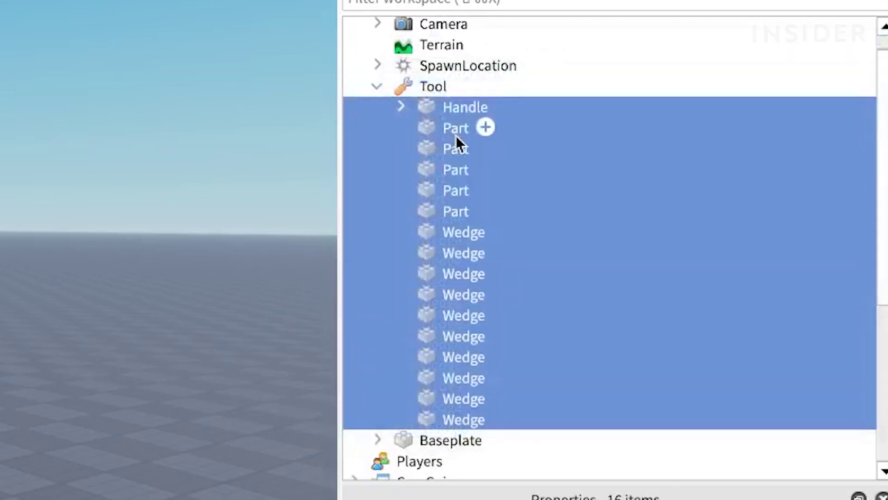
left_click(457, 134)
Step: Add a WeldConstraint inside the Tool's Handle part
left_click(401, 107)
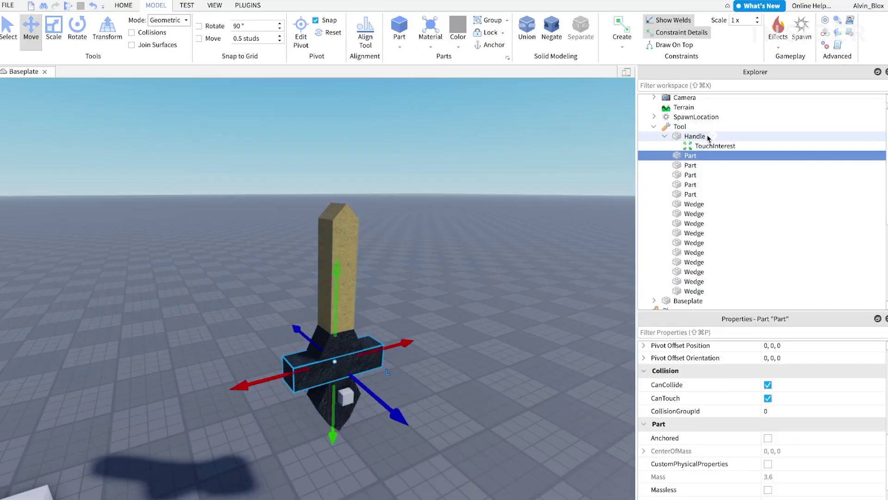
left_click(713, 136)
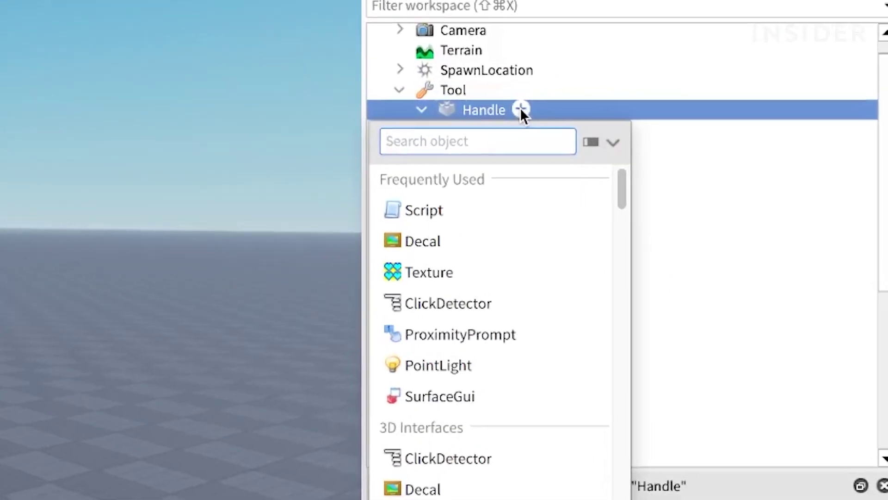
type("weldc")
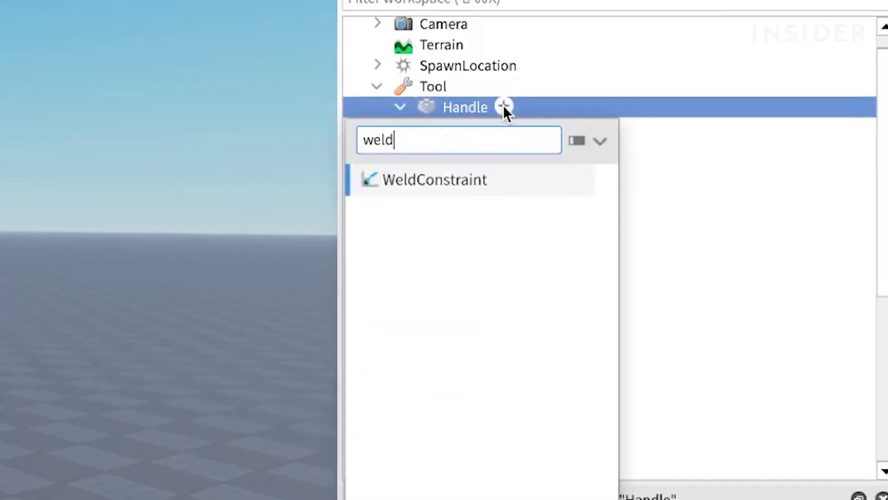
left_click(464, 180)
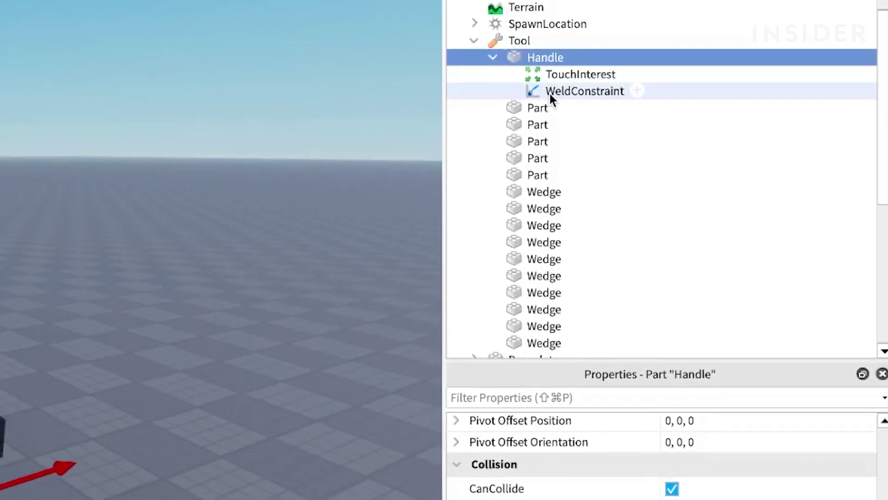
Step: Set the WeldConstraint's Part0 to Handle and its Part1 to the first sword part
left_click(472, 149)
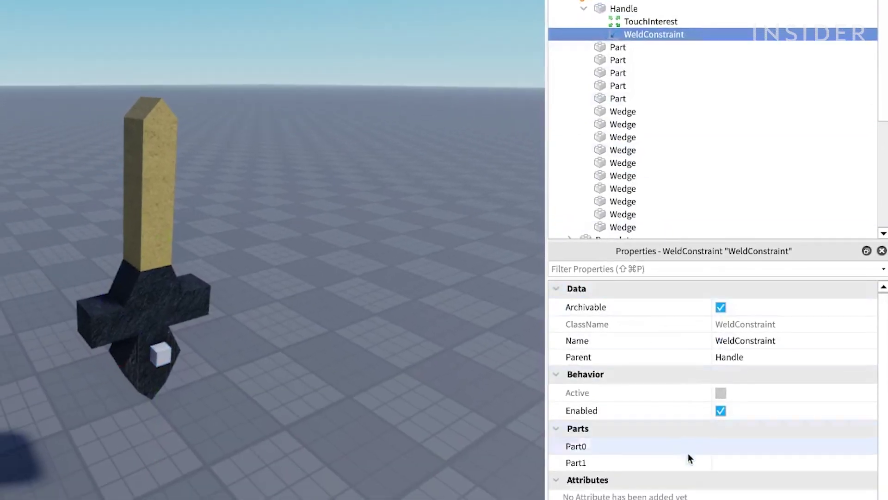
left_click(720, 449)
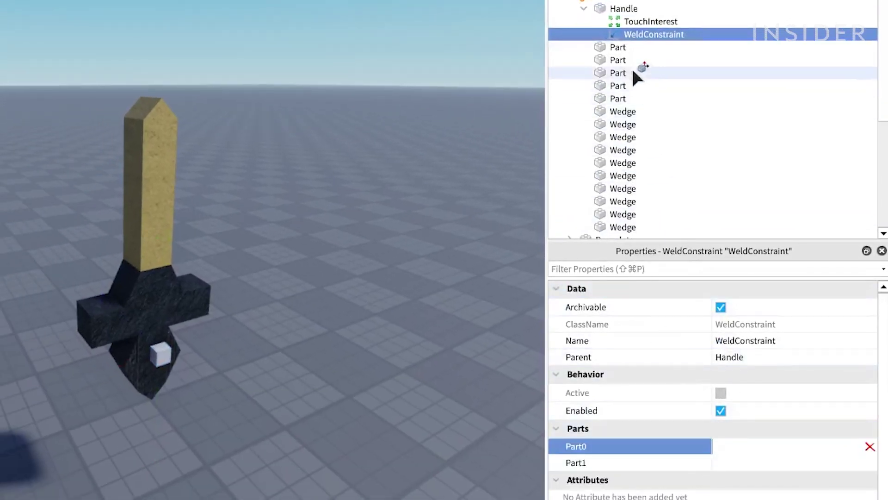
left_click(617, 46)
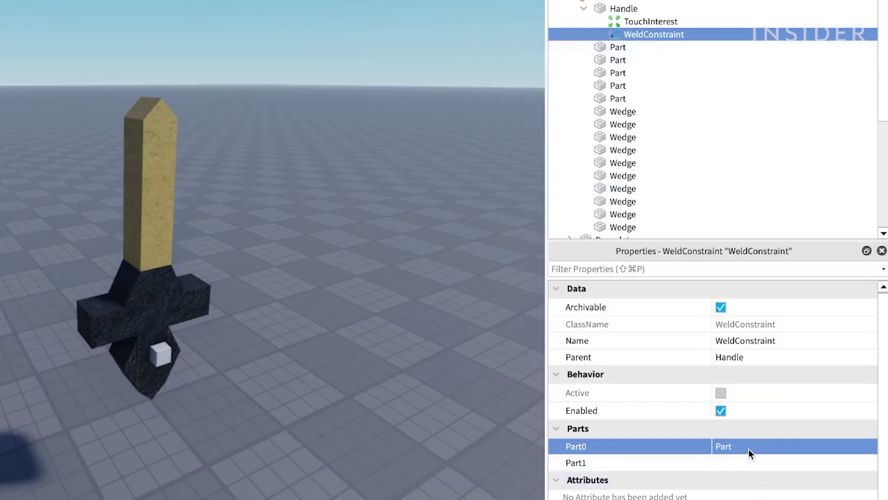
left_click(624, 11)
left_click(733, 464)
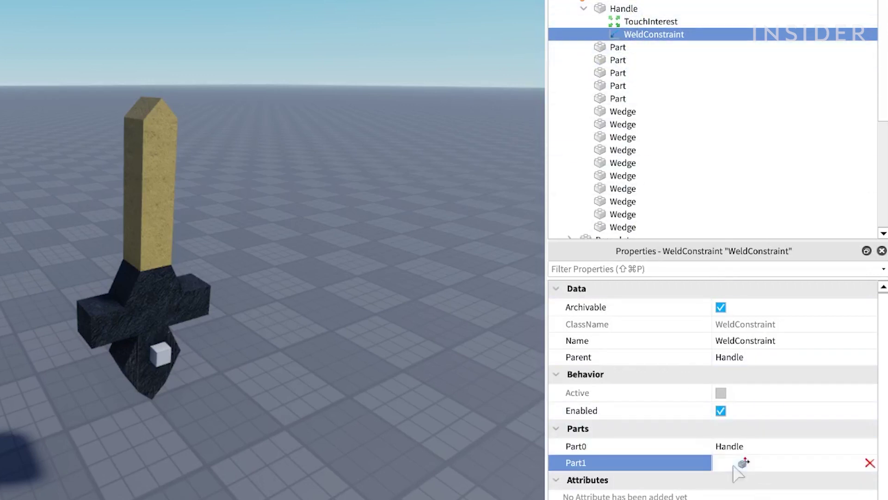
left_click(616, 48)
Step: Duplicate the WeldConstraint repeatedly and point each copy's Part1 at another of the Tool's block parts
key("super+d")
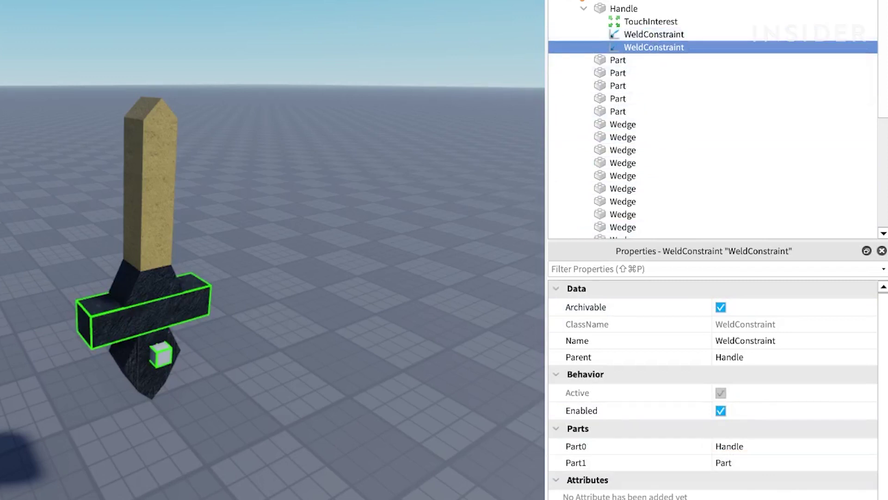
left_click(732, 462)
left_click(631, 85)
key("super+d")
left_click(733, 465)
left_click(624, 98)
key("super+d")
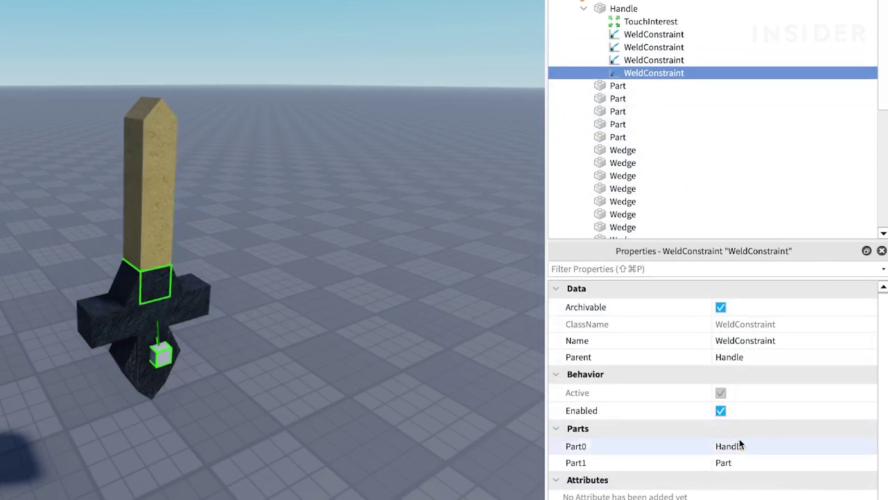
left_click(733, 464)
left_click(621, 137)
Step: Continue duplicating the WeldConstraint, assigning each copy's Part1 to a different wedge until every wedge is welded to the Handle
key("super+d")
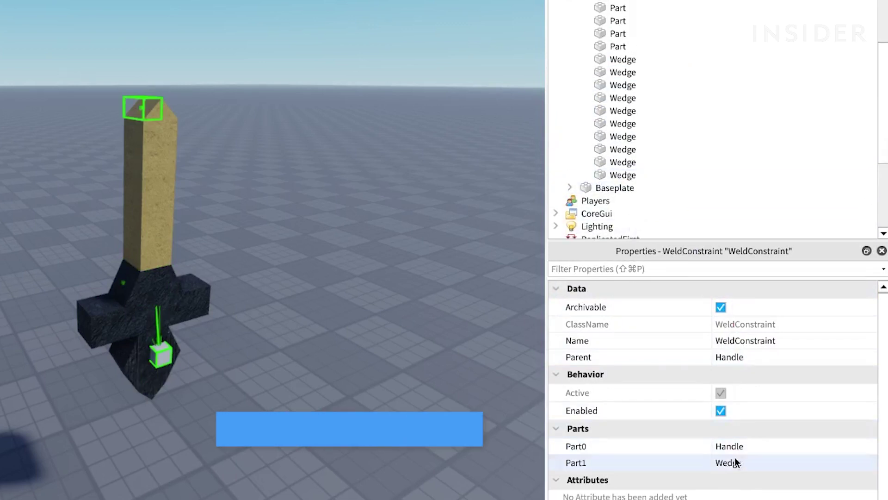
key("super+d")
left_click(730, 461)
left_click(642, 99)
left_click(732, 463)
left_click(629, 74)
key("super+d")
left_click(733, 463)
left_click(639, 189)
scroll(634, 88, "up", 1)
scroll(674, 119, "up", 1)
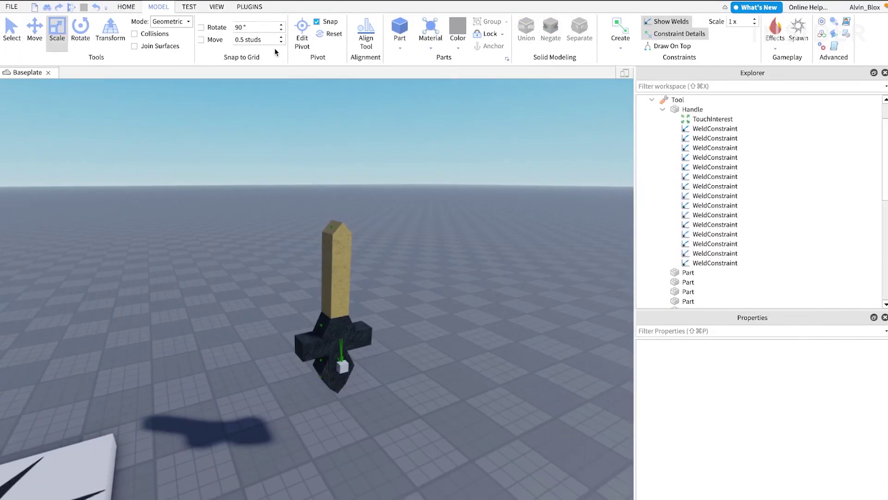
Step: Insert a Block Rig character dummy with the Rig Builder plugin
left_click(251, 8)
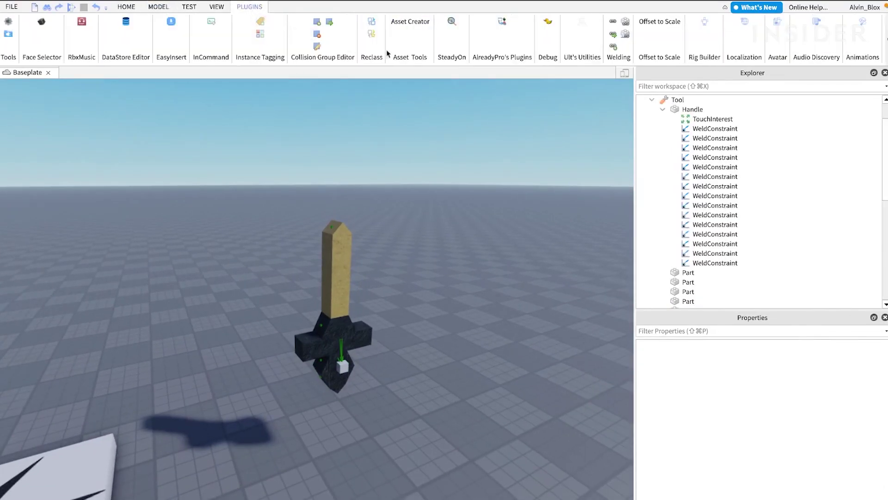
left_click(705, 23)
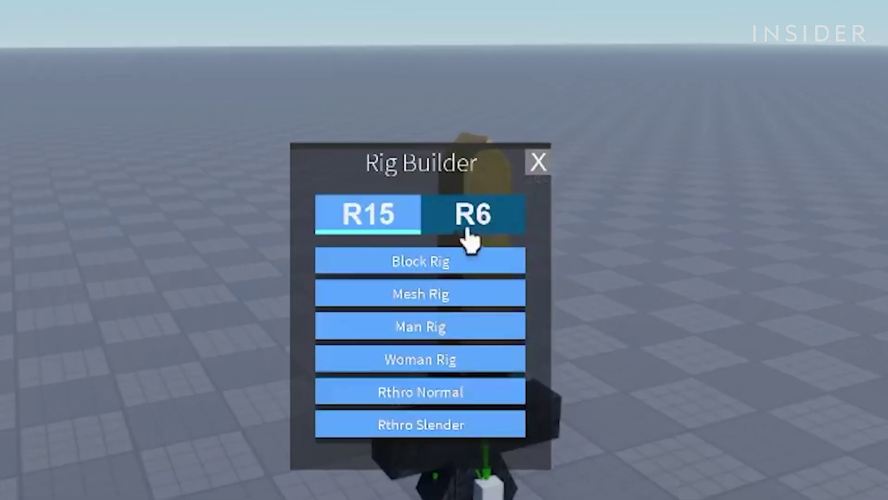
left_click(444, 266)
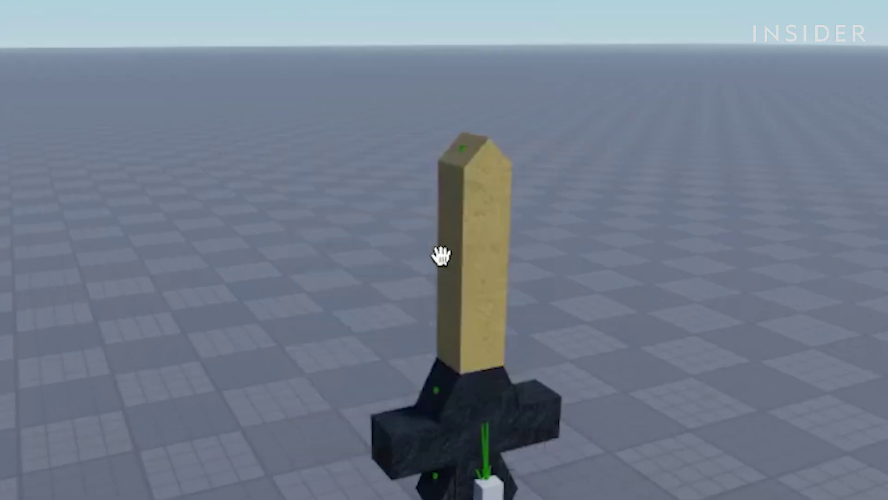
Step: Place the dummy beside the sword as a size reference
left_click_drag(464, 277, 446, 379)
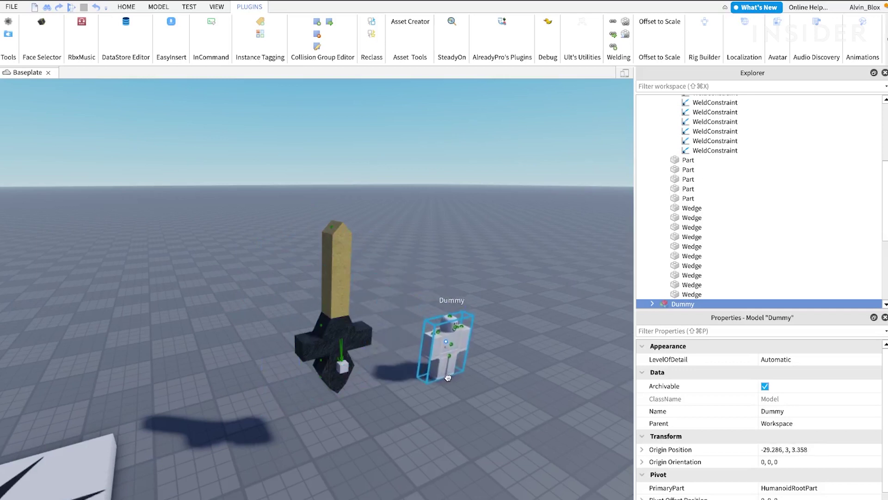
left_click_drag(338, 307, 398, 395)
key("d")
scroll(398, 393, "up", 3)
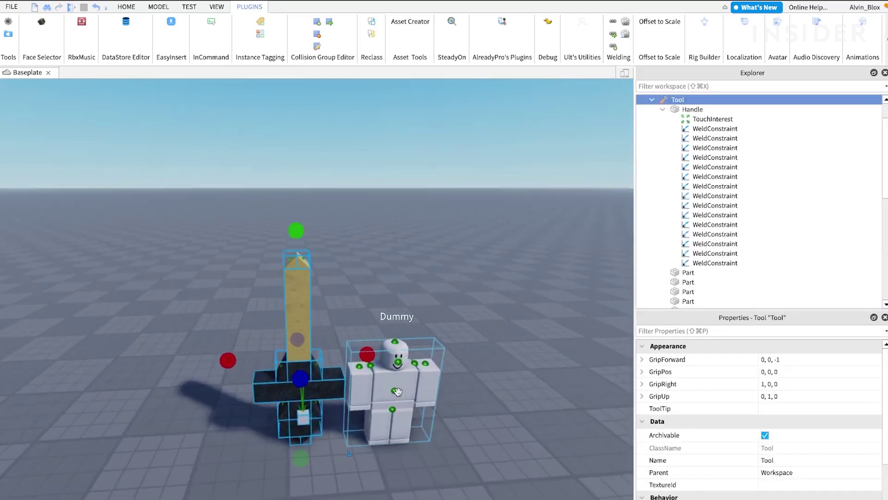
Step: Scale the sword down to suit the character dummy's size and remove the dummy from the Workspace
left_click_drag(295, 230, 312, 323)
right_click_drag(332, 410, 333, 413)
left_click_drag(264, 133, 266, 160)
right_click_drag(361, 172, 361, 171)
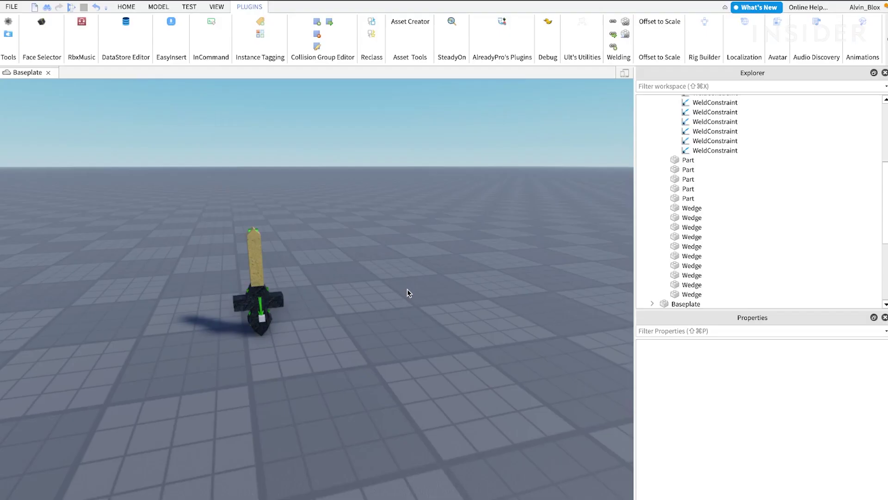
Step: Rename the Tool as Sword and move it into StarterPack
scroll(666, 201, "up", 10)
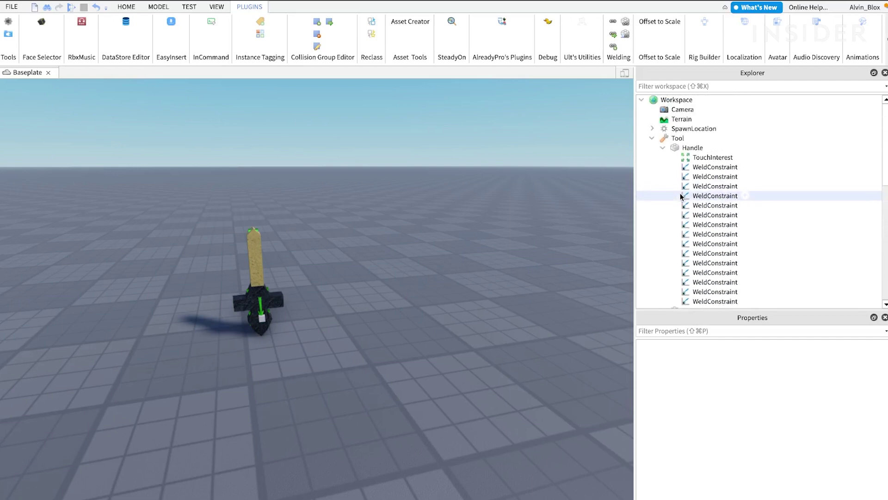
left_click(676, 138)
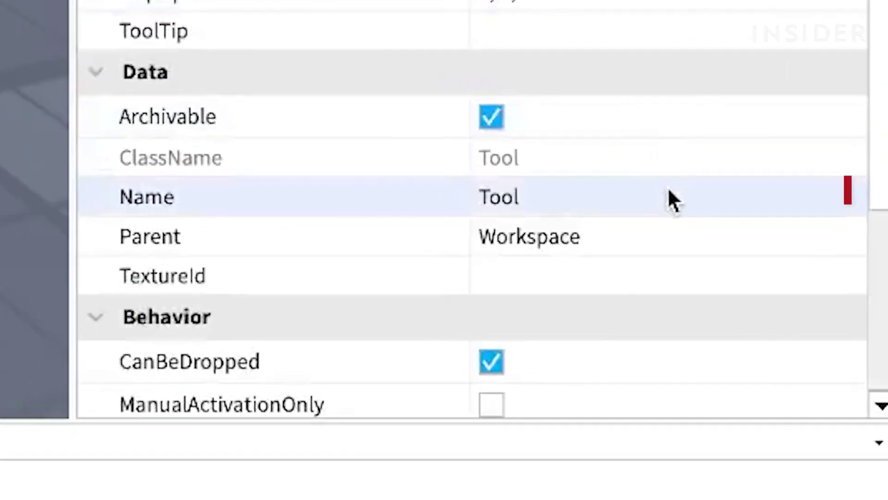
left_click(820, 458)
key("Return")
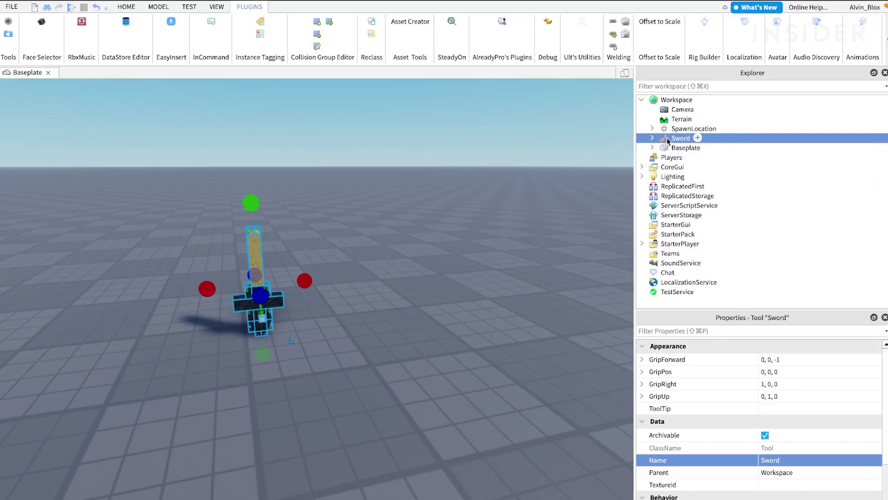
left_click_drag(667, 140, 677, 234)
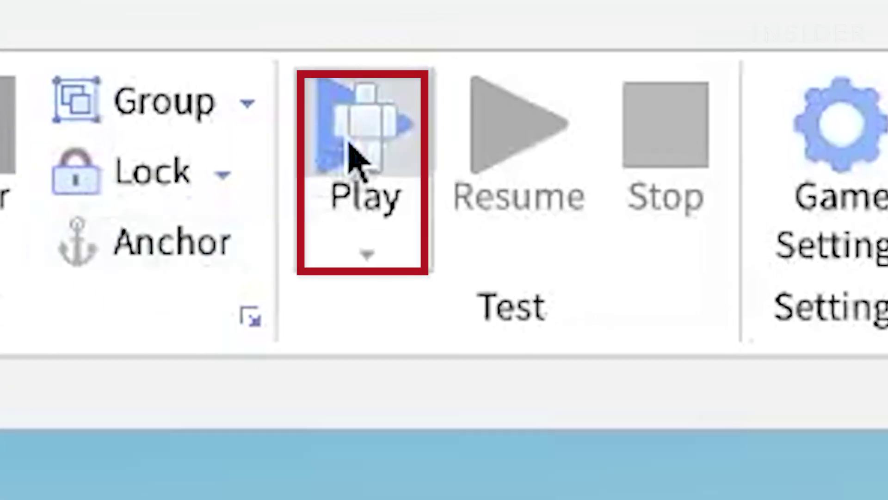
Step: Playtest the game with the sword equipped, check how the character holds it, and stop the test
left_click(459, 30)
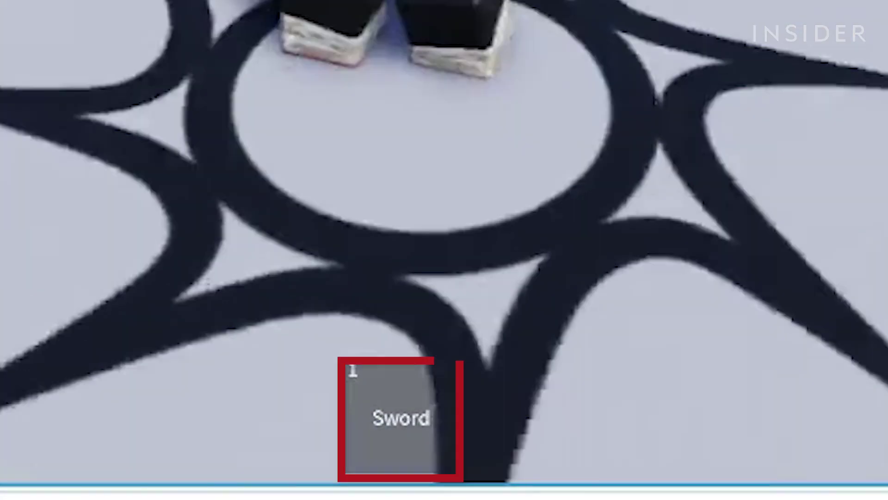
key("1")
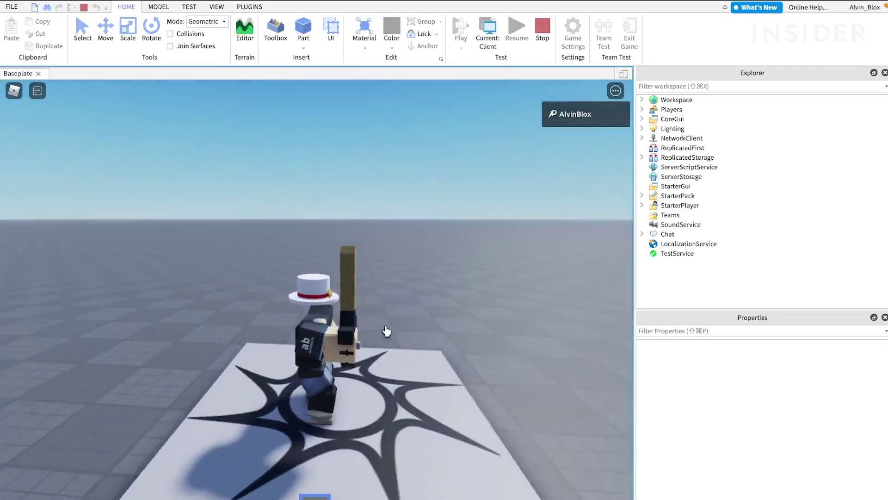
right_click_drag(387, 331, 400, 304)
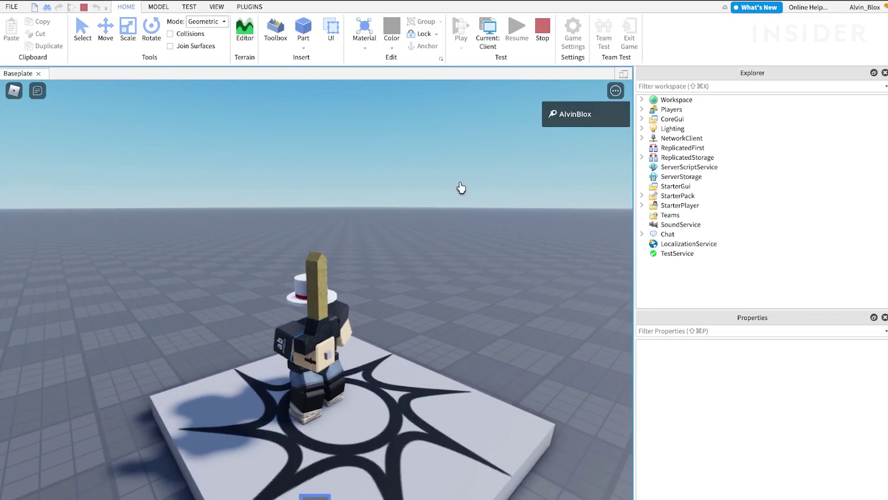
left_click(542, 37)
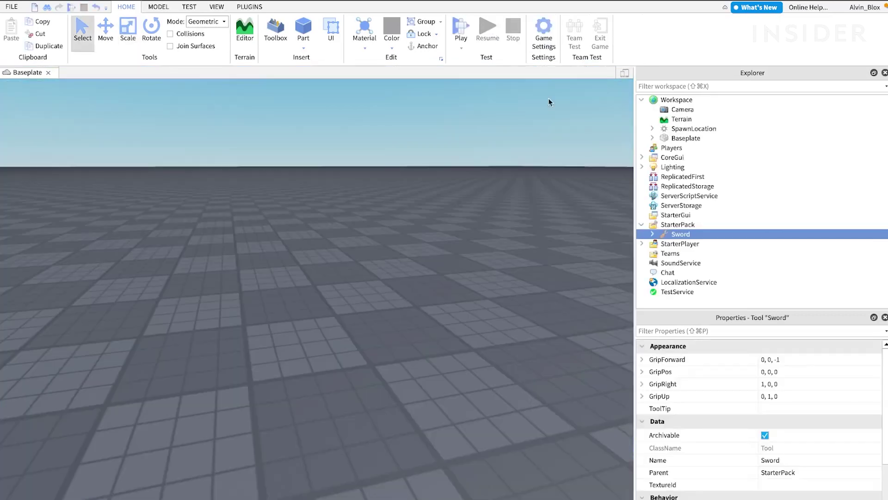
Step: Bring the Sword back into the Workspace to inspect its Handle, and return it to StarterPack
left_click_drag(672, 234, 671, 100)
left_click(652, 138)
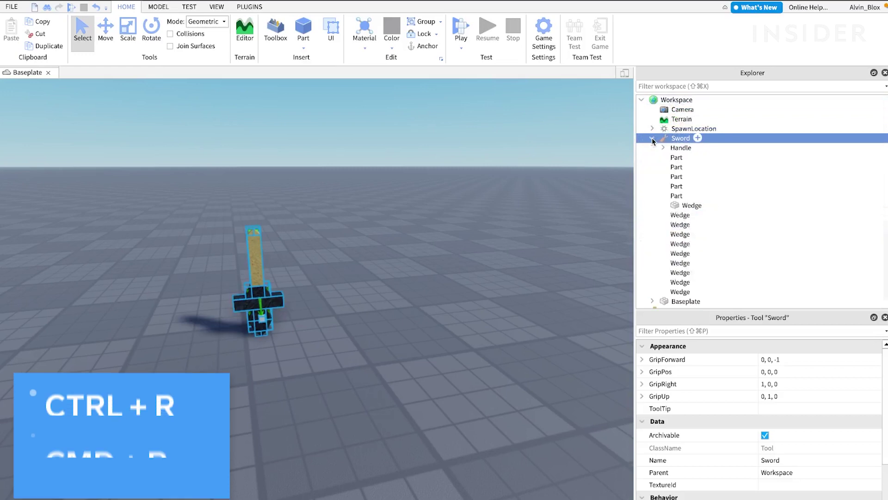
left_click(684, 148)
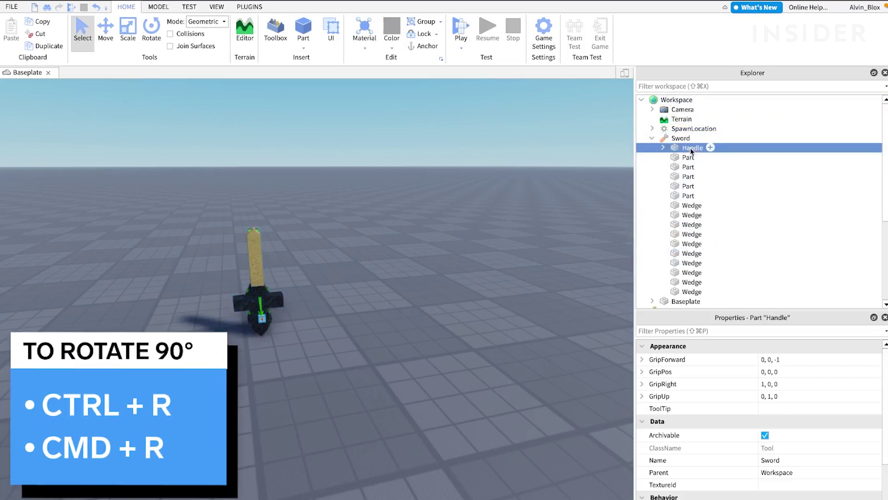
left_click(652, 138)
left_click_drag(678, 138, 647, 227)
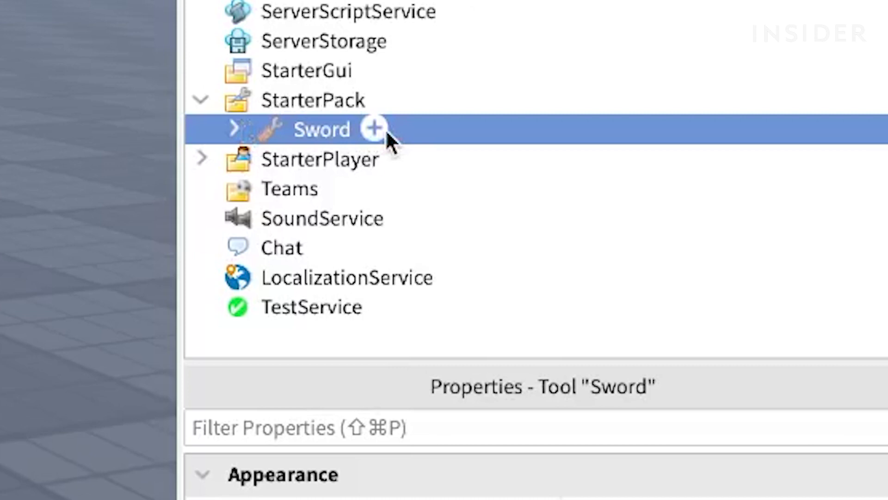
left_click(376, 129)
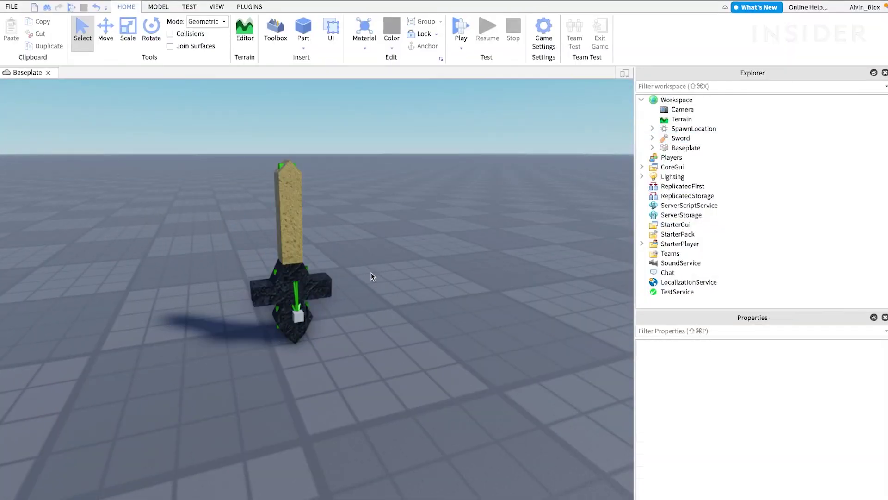
Step: Duplicate the sword's blade part and scale the copy wider and thicker so that it encloses the blade
left_click(652, 137)
left_click(657, 147)
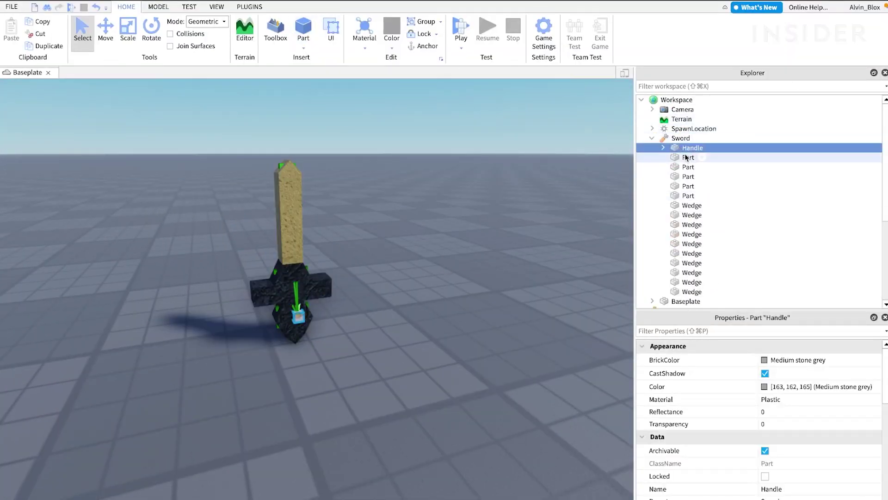
key("Down")
key("super+d")
key("super+3")
left_click_drag(321, 216, 346, 216)
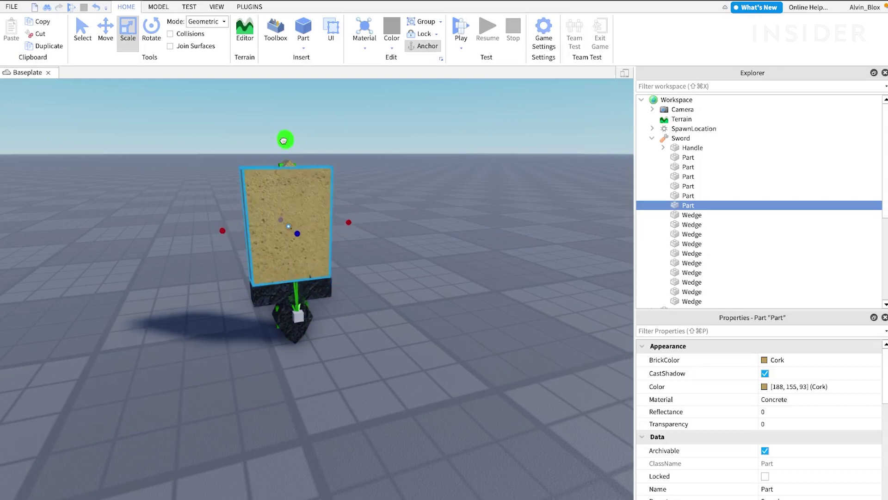
right_click_drag(284, 134, 452, 241)
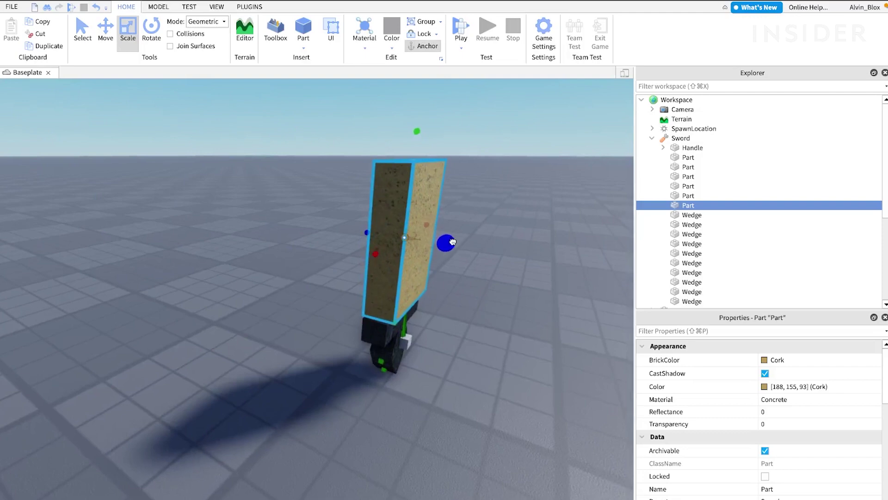
left_click_drag(365, 232, 358, 234)
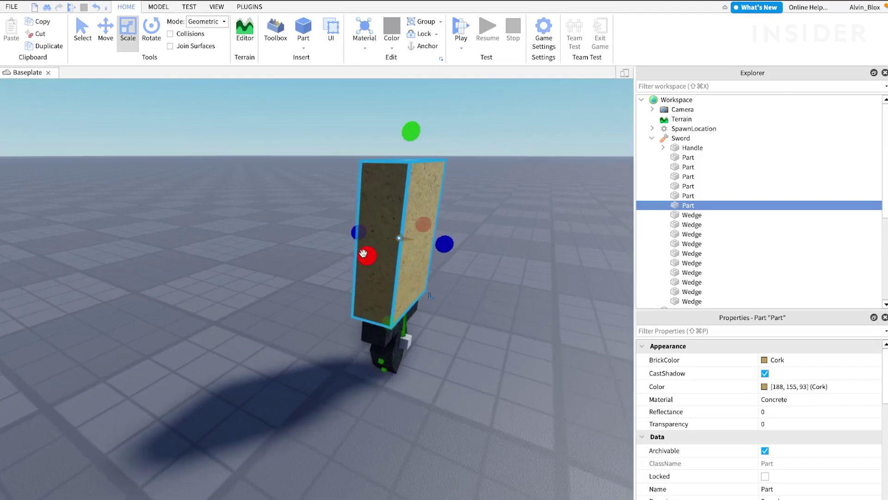
right_click_drag(363, 253, 363, 253)
left_click_drag(363, 253, 369, 253)
Step: Set the enlarged blade copy's Transparency to 1 and rename it as Hitbox
left_click(798, 419)
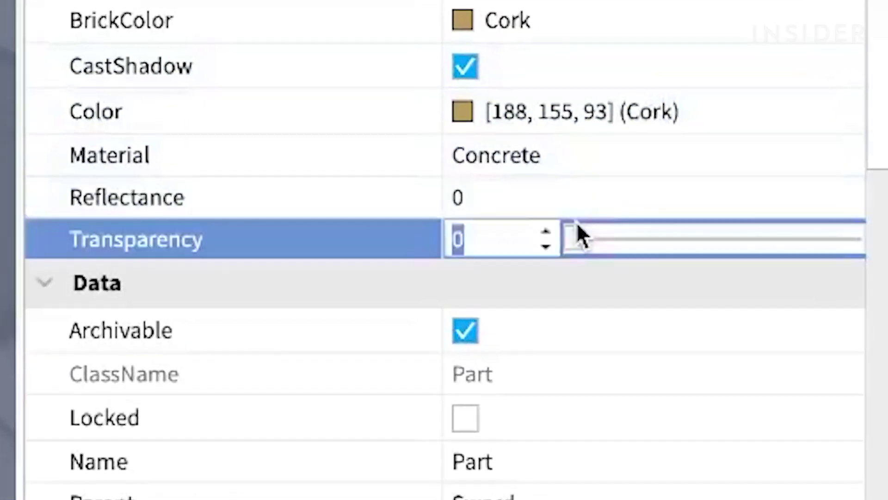
type("1")
left_click(567, 470)
type("Hitbox")
key("Return")
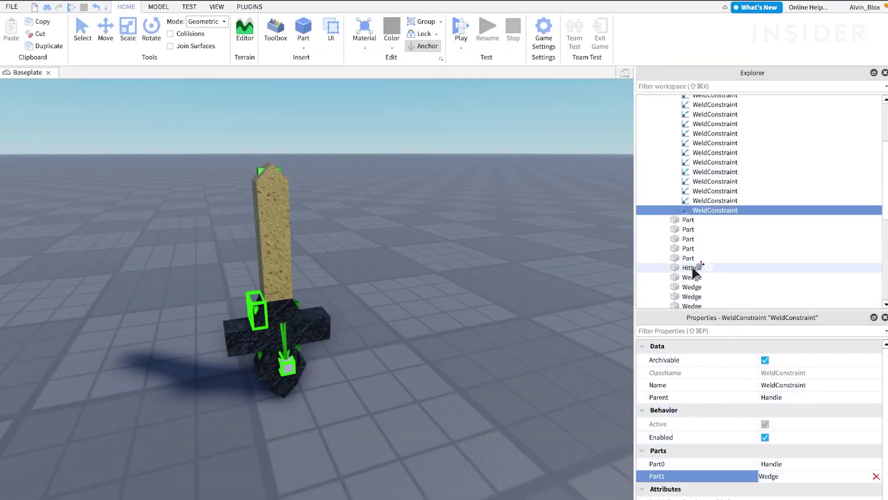
Step: Assign the Hitbox part as Part1 of the Handle's newest WeldConstraint
left_click(692, 268)
scroll(674, 225, "up", 3)
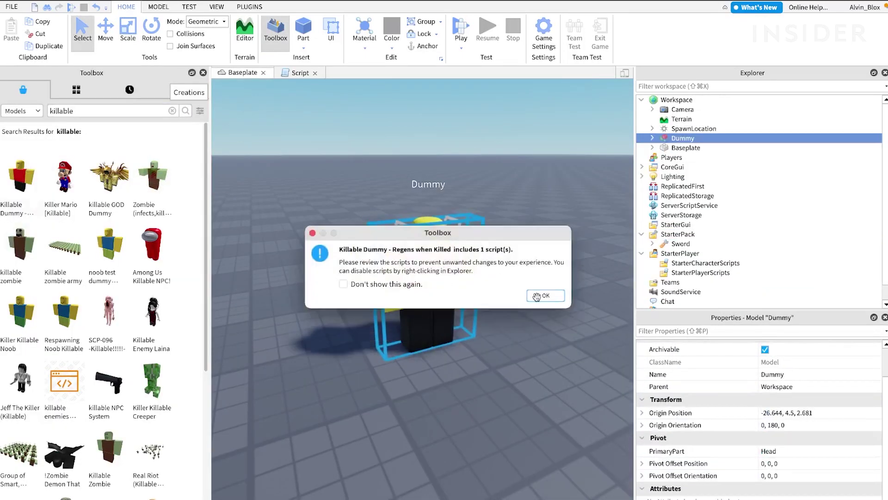
Step: Acknowledge the script notice for the inserted Killable Dummy model and close the Toolbox
left_click(534, 296)
left_click(203, 72)
left_click(424, 81)
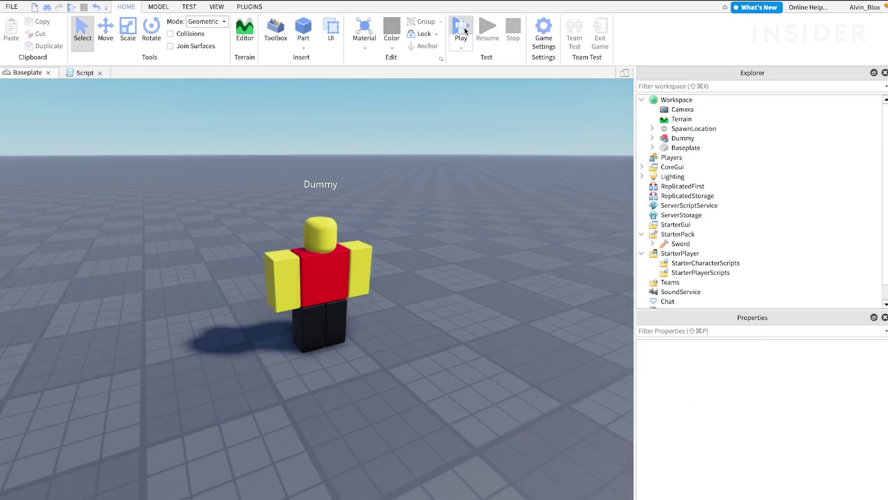
Step: Playtest the game, walk up to the dummy with the sword equipped and strike it until defeated, and stop the test
left_click(461, 28)
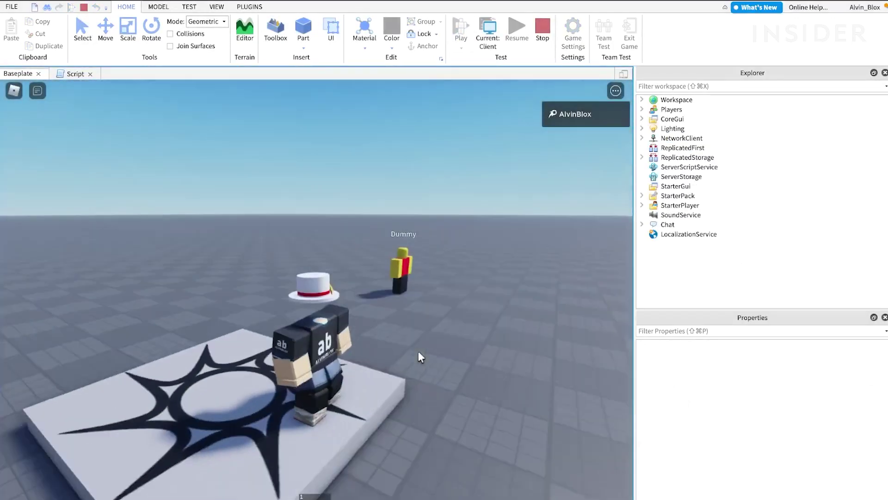
key("1")
key("w")
right_click_drag(419, 353, 420, 353)
key("a")
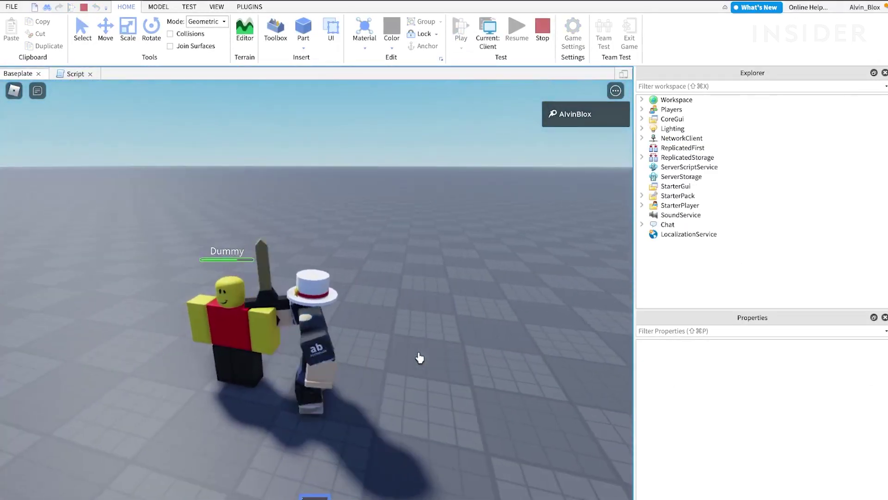
key("w")
key("a")
key("w")
right_click_drag(313, 305, 315, 305)
key("w")
key("a")
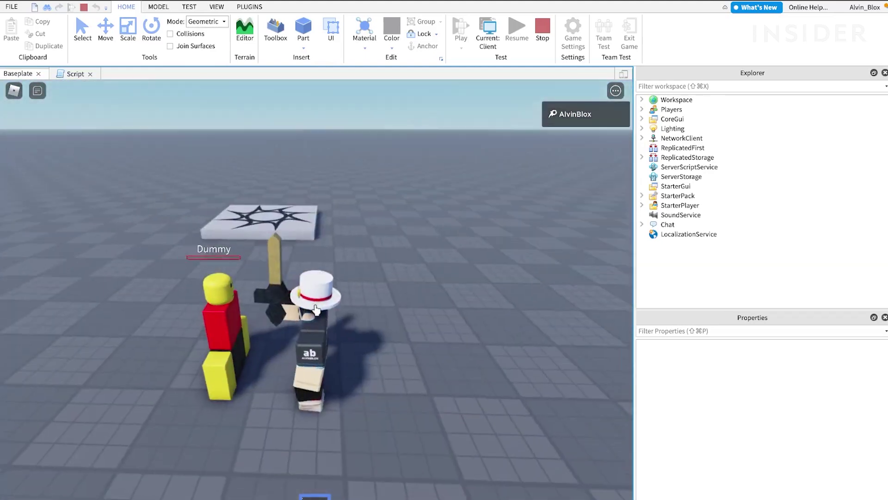
left_click(543, 41)
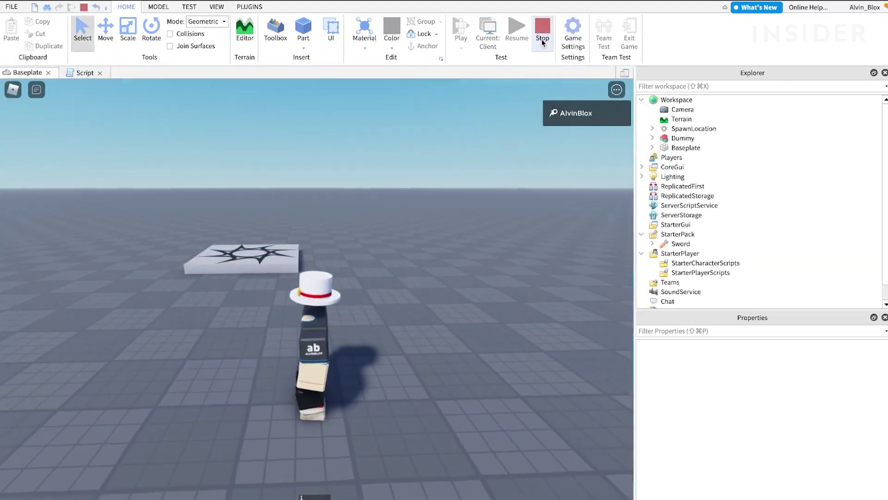
Step: Move the Sword from StarterPack back into the Workspace and select its Handle part
left_click_drag(652, 246, 653, 139)
left_click(685, 161)
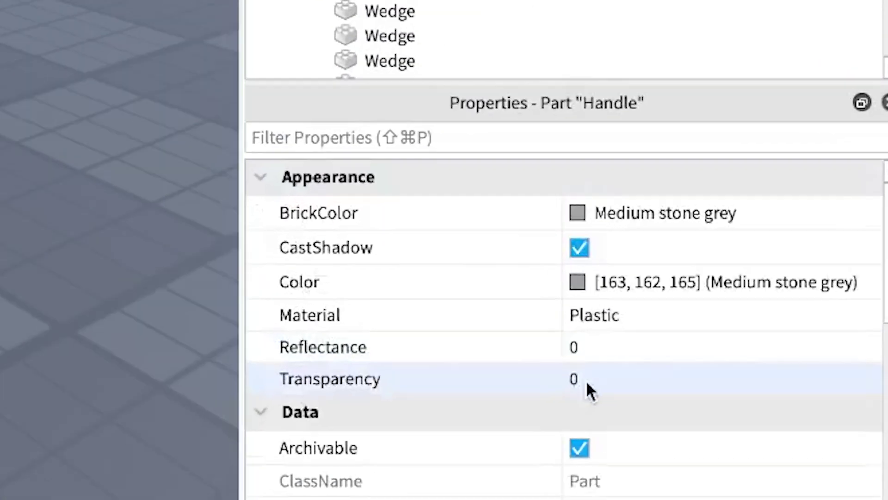